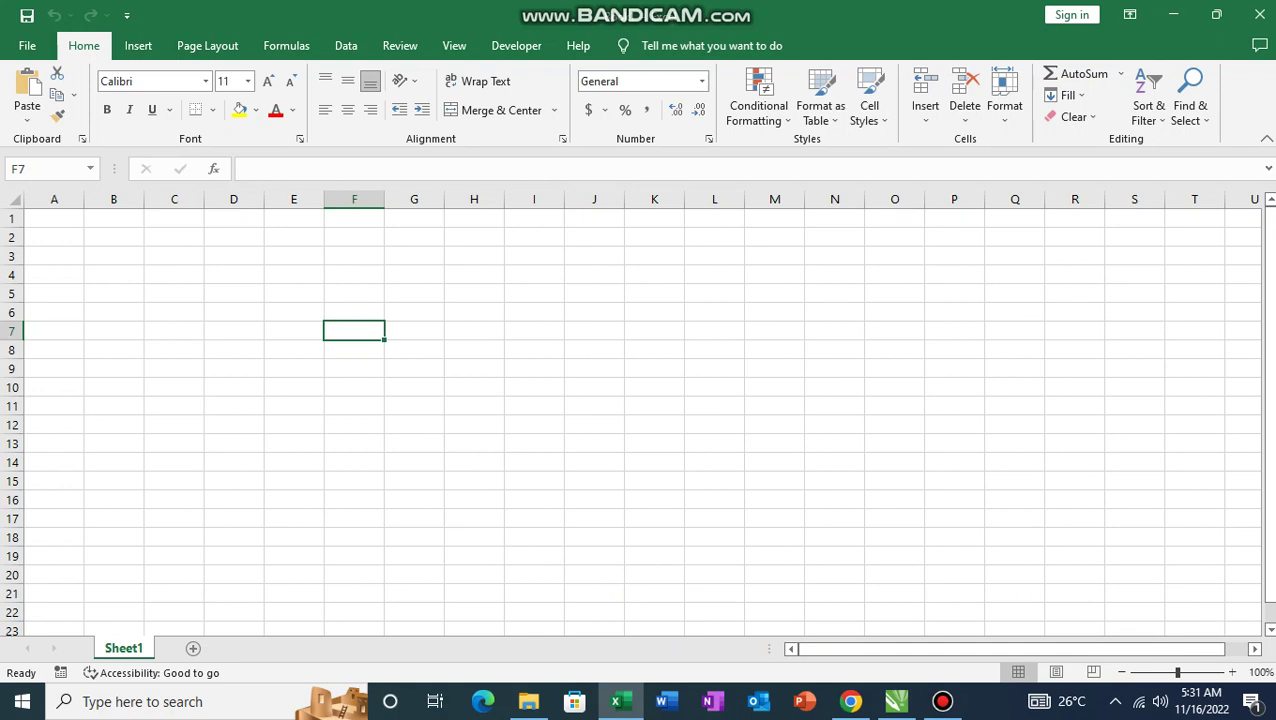
Step: Apply all borders to the cell range C3:M16
click(474, 331)
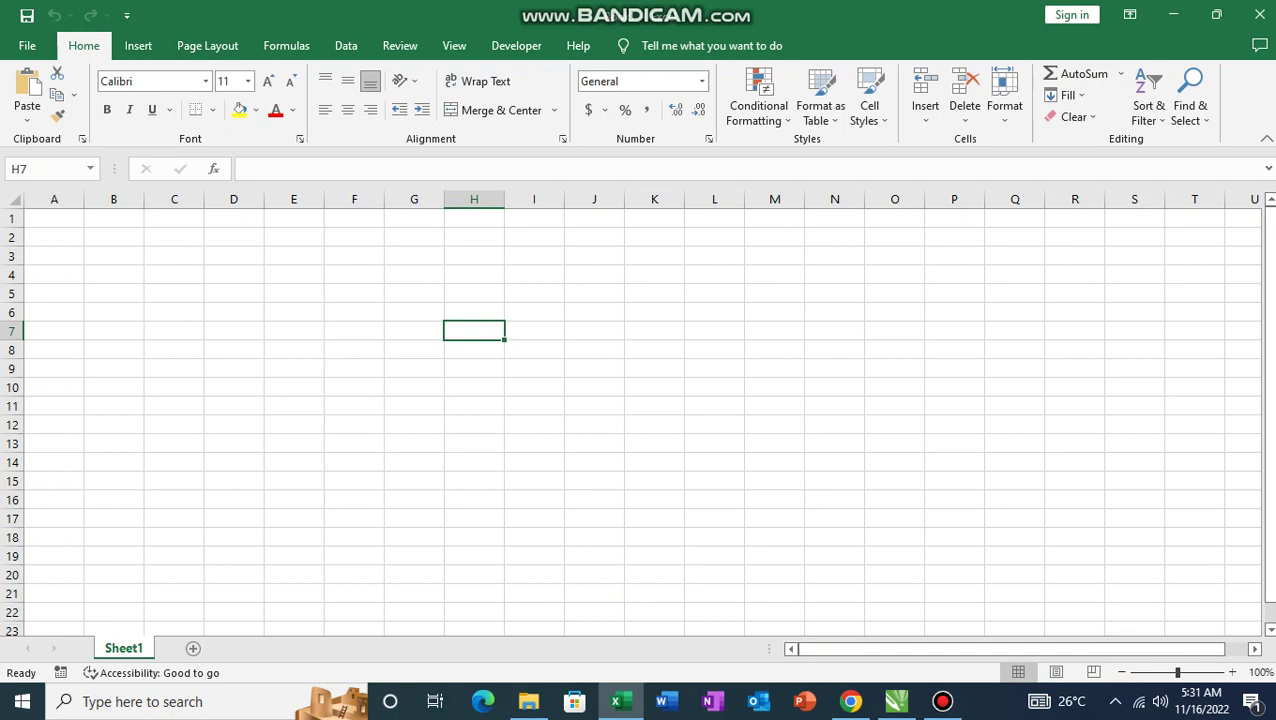
drag(174, 256, 774, 499)
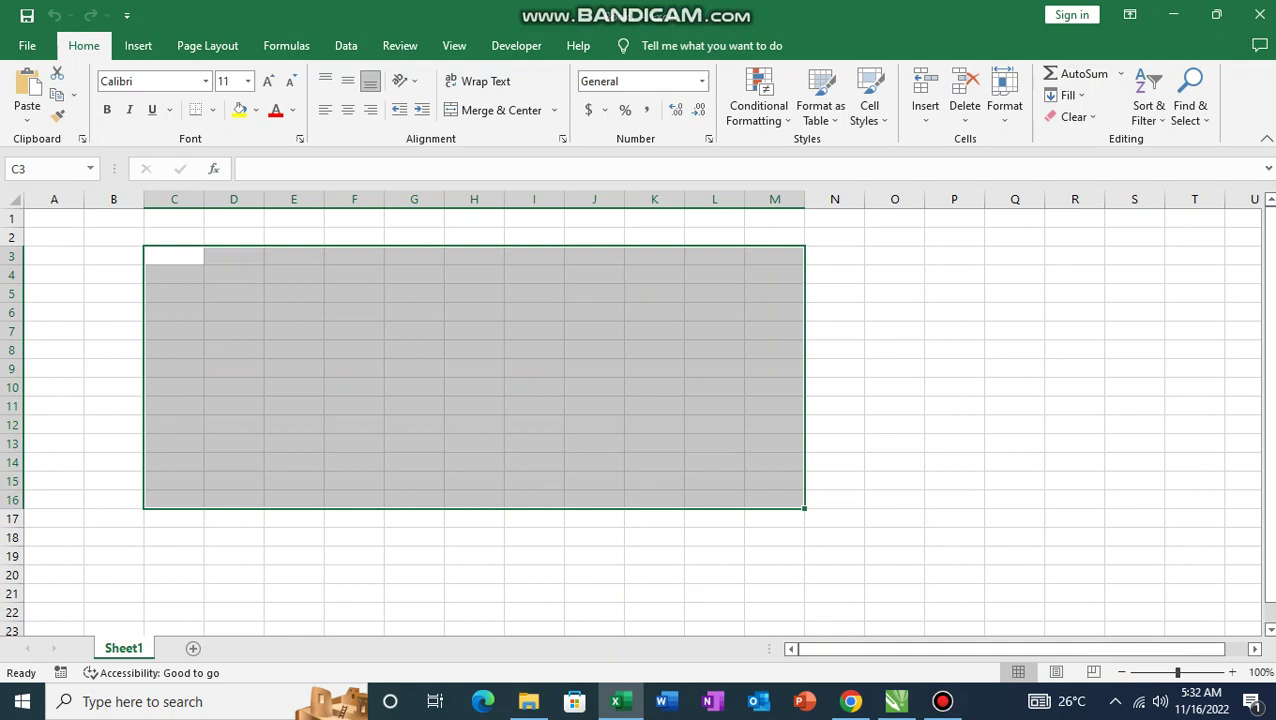
click(212, 110)
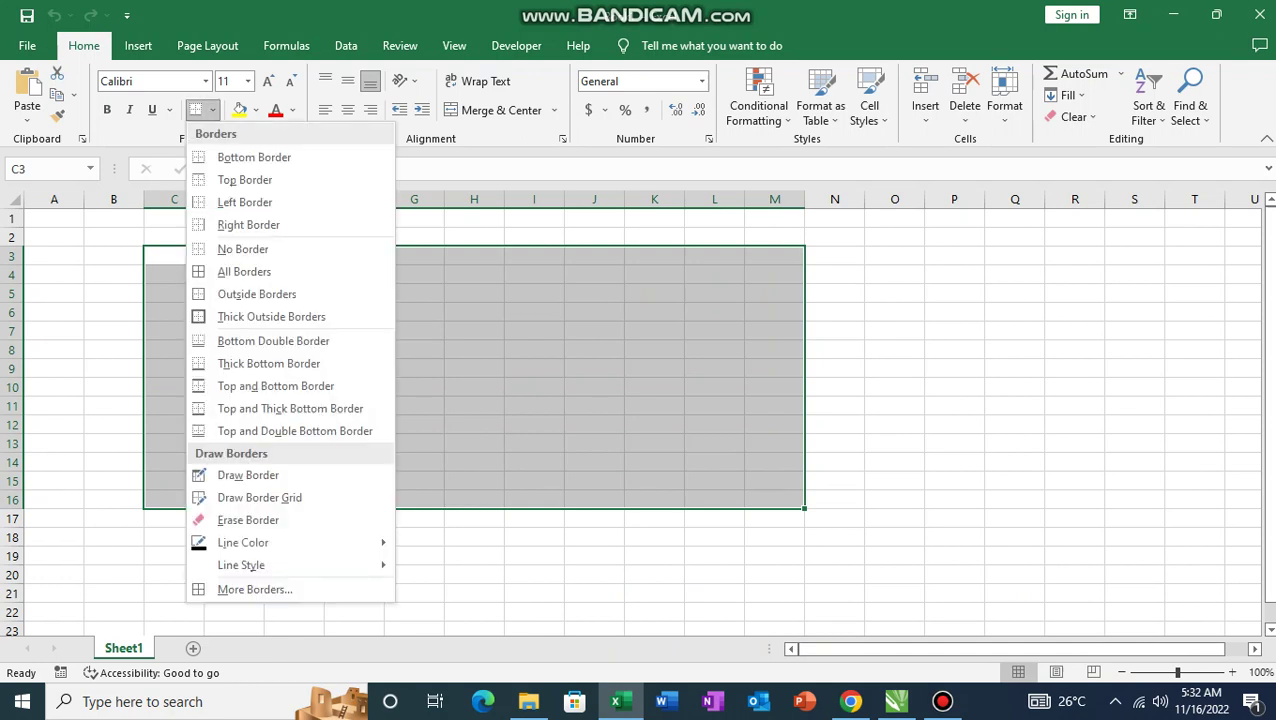
click(244, 271)
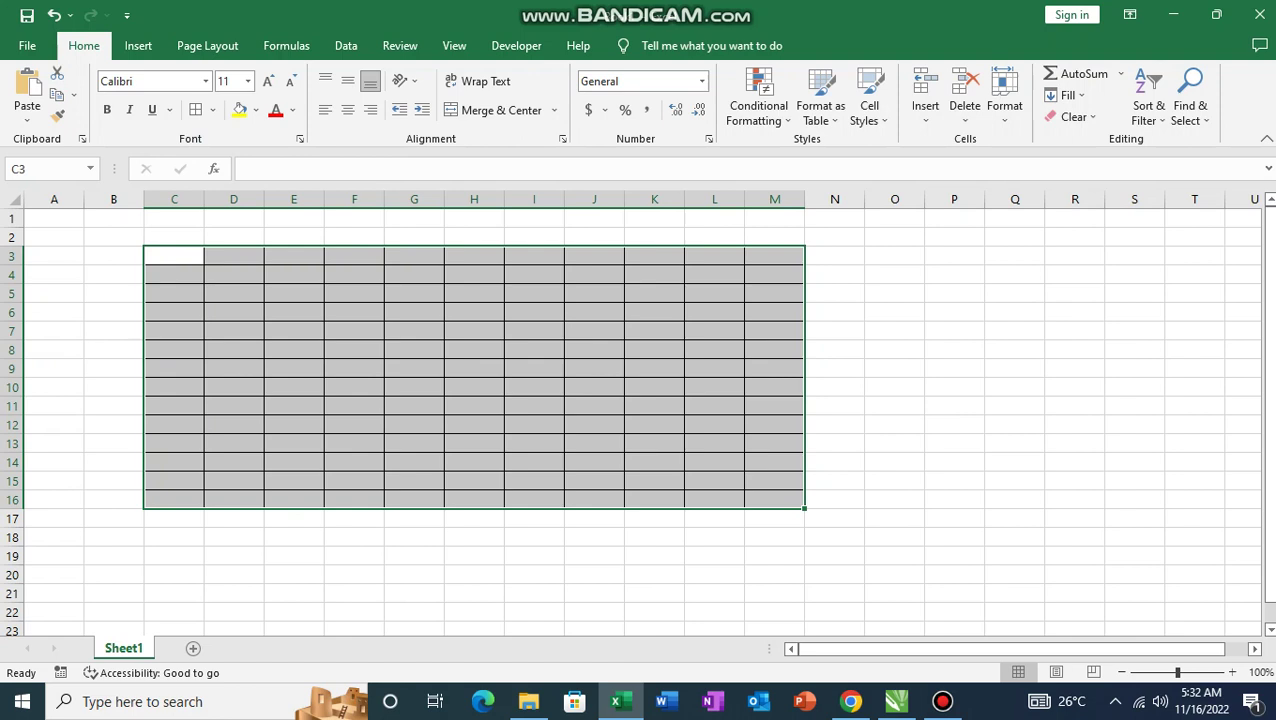
click(894, 369)
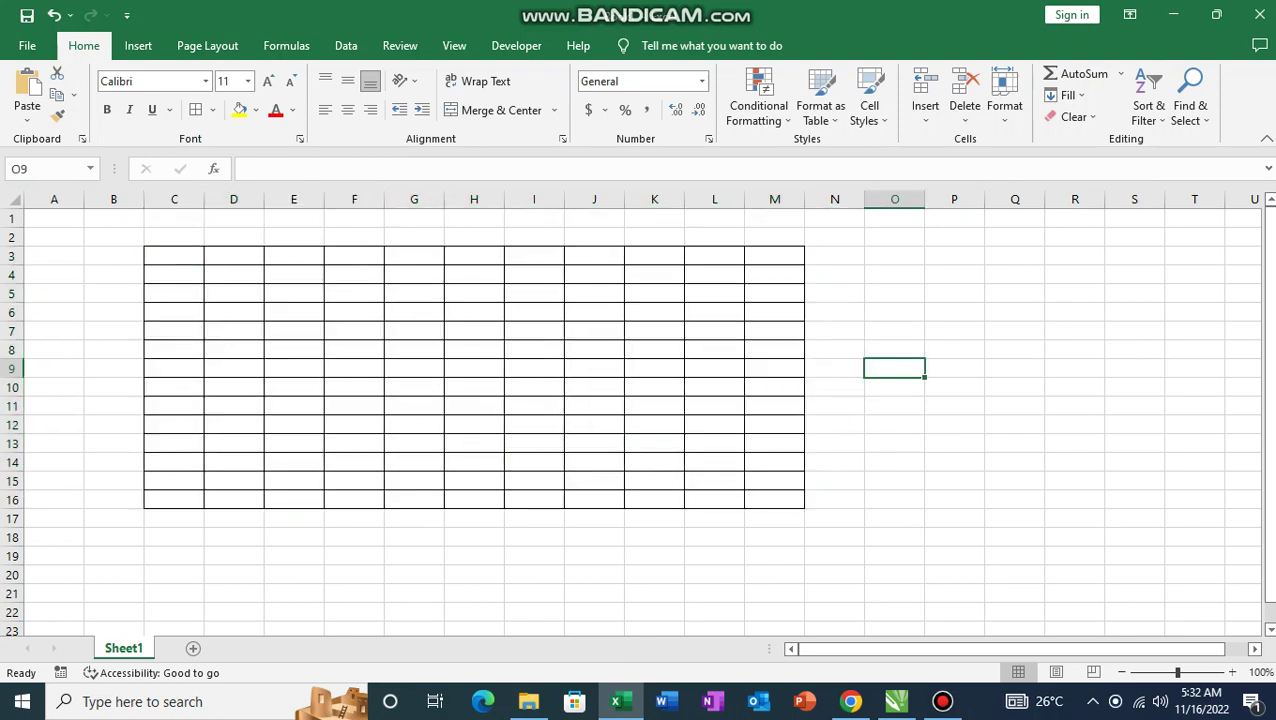
Step: Enter the formula =RANDBETWEEN(80,99) in cell C3
click(174, 256)
text(=)
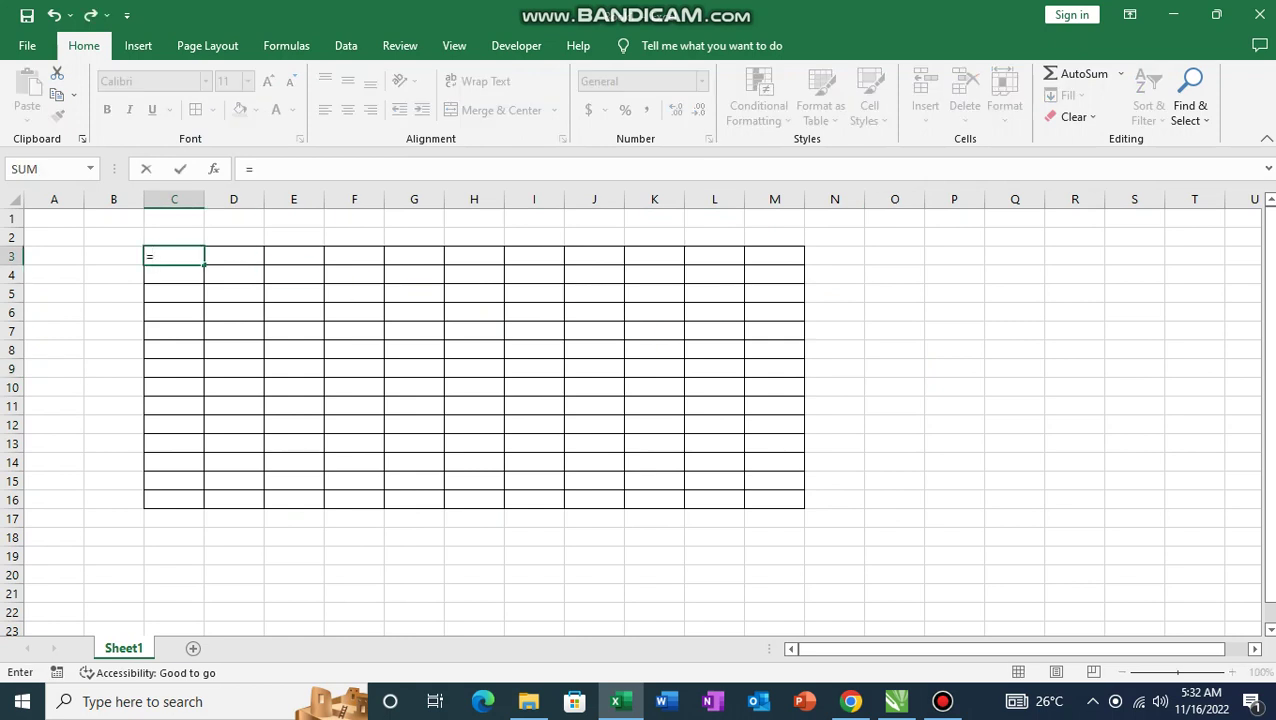
text(RA)
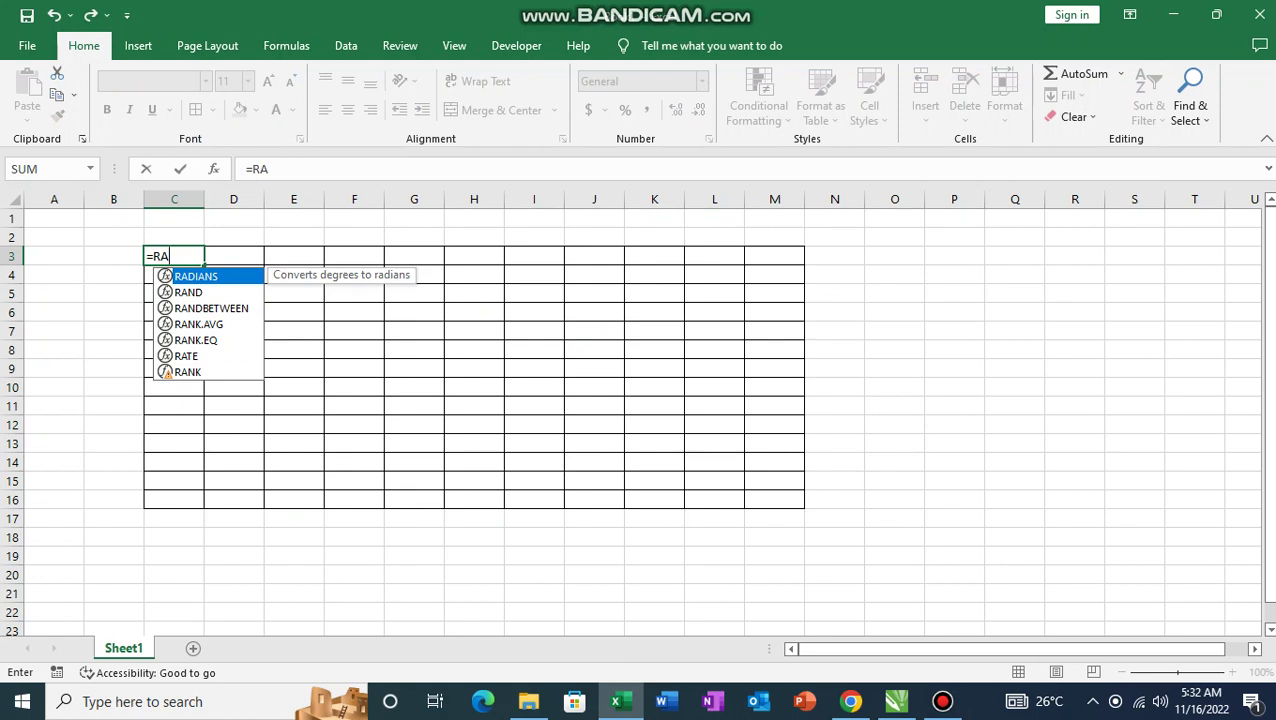
key(Down)
key(Down)
key(Tab)
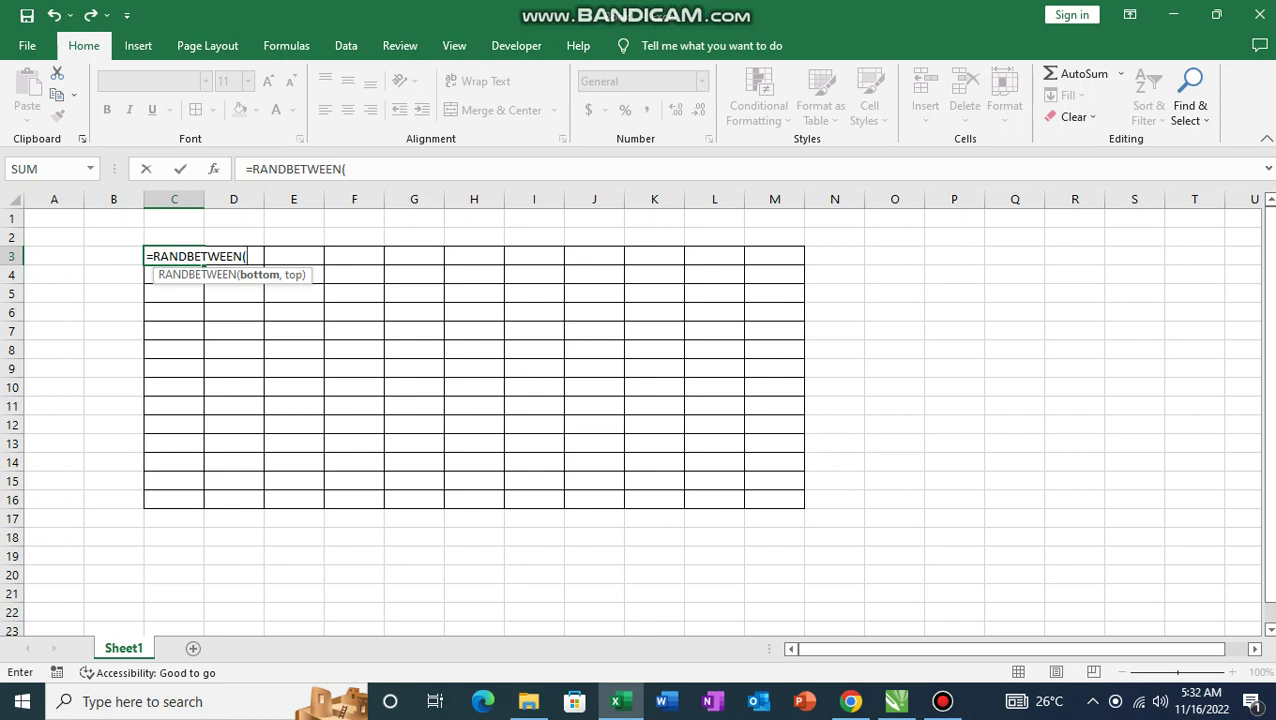
text(80)
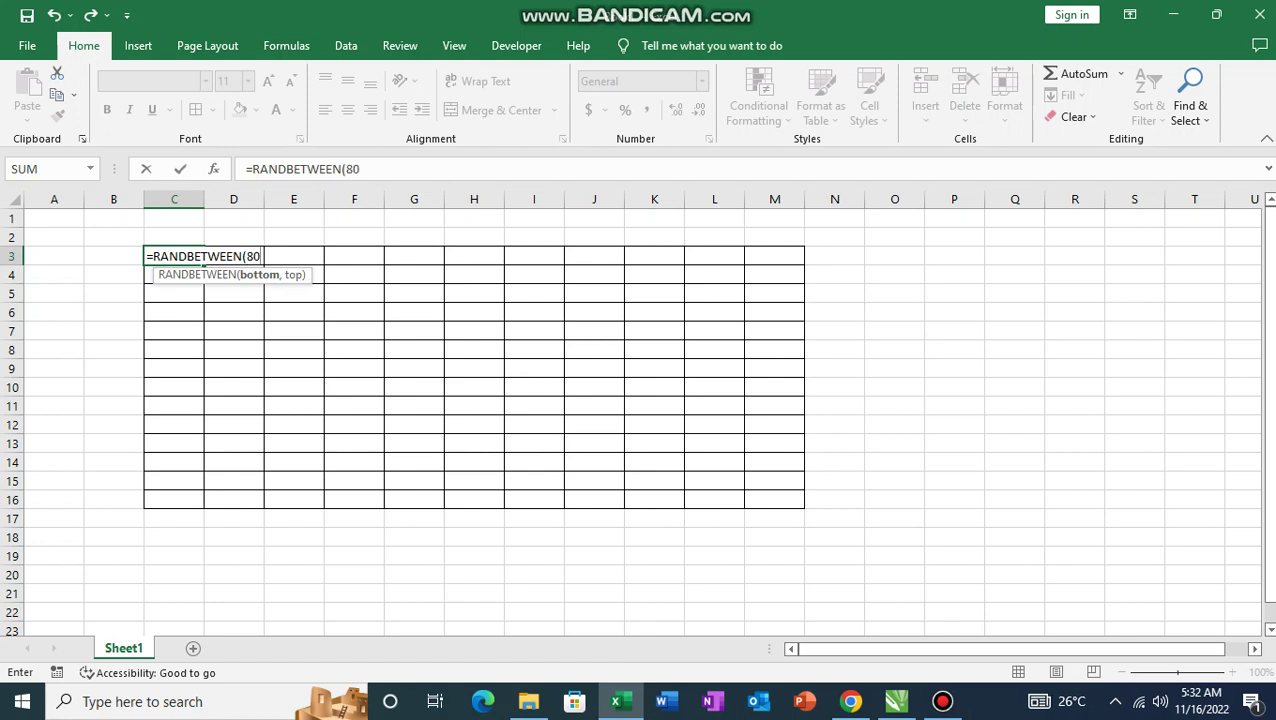
text(,99)
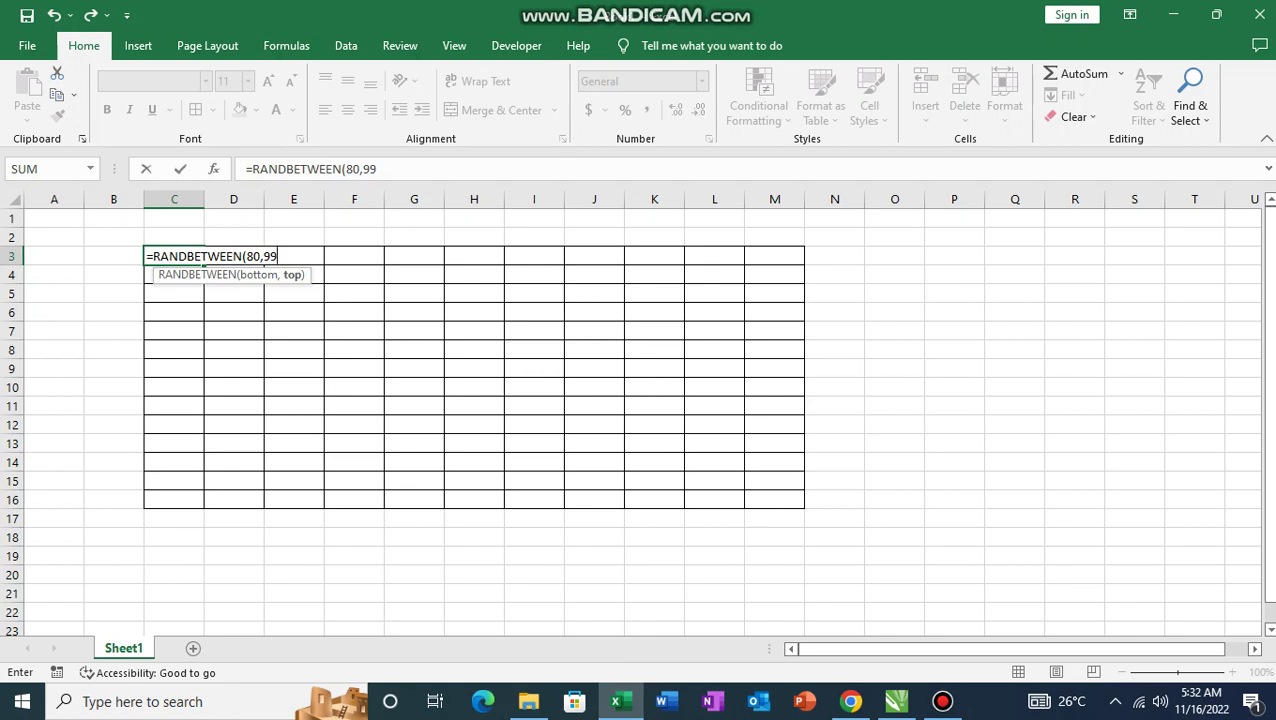
key(Return)
key(Return)
key(Return)
key(Return)
key(Return)
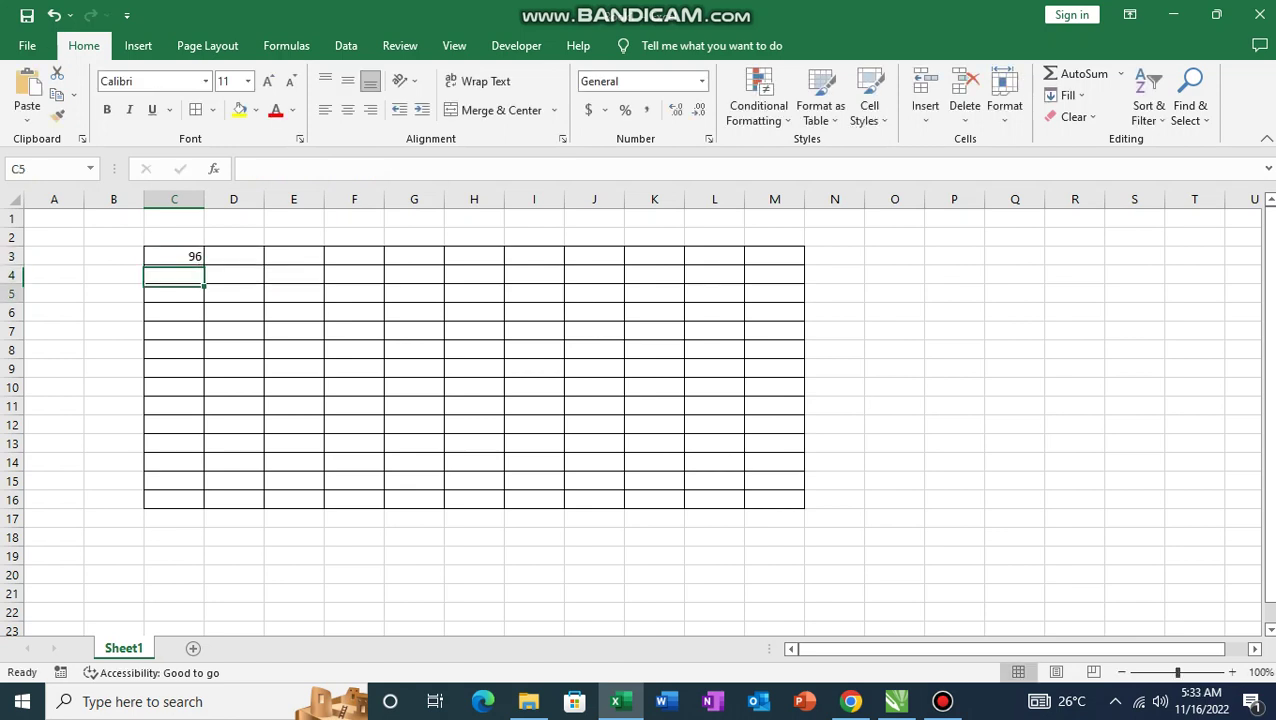
text(0)
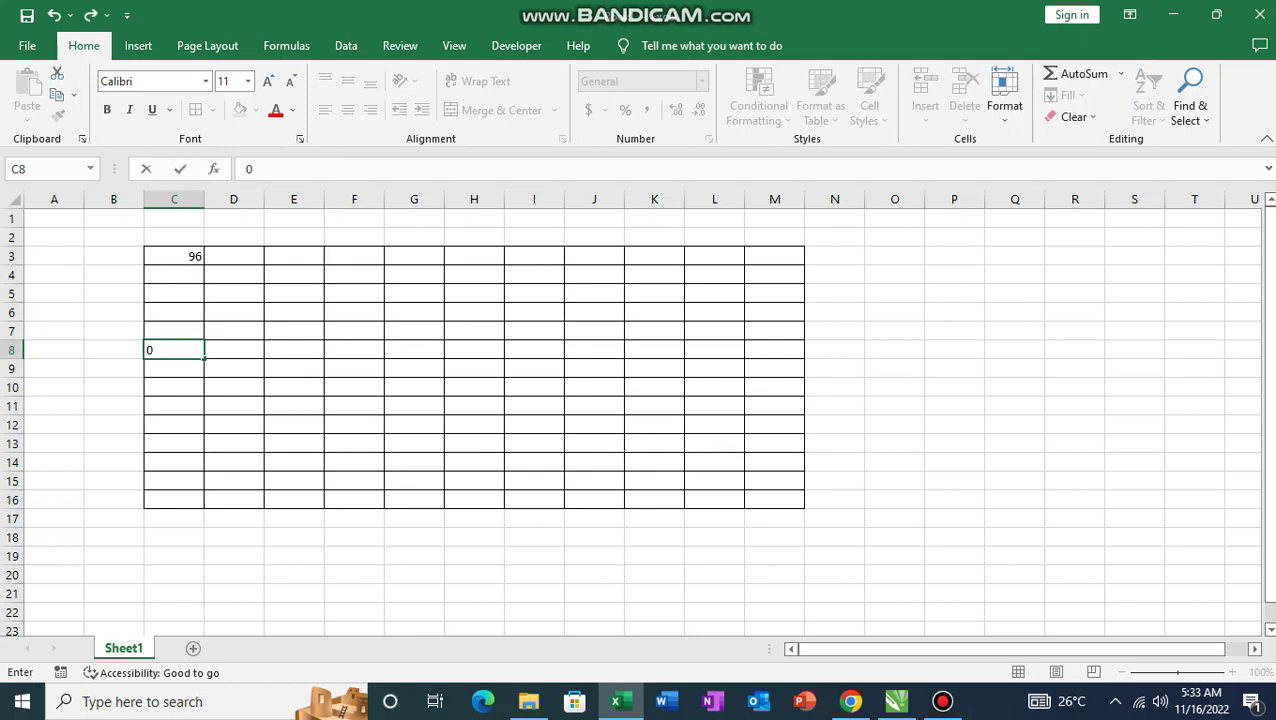
key(BackSpace)
click(174, 238)
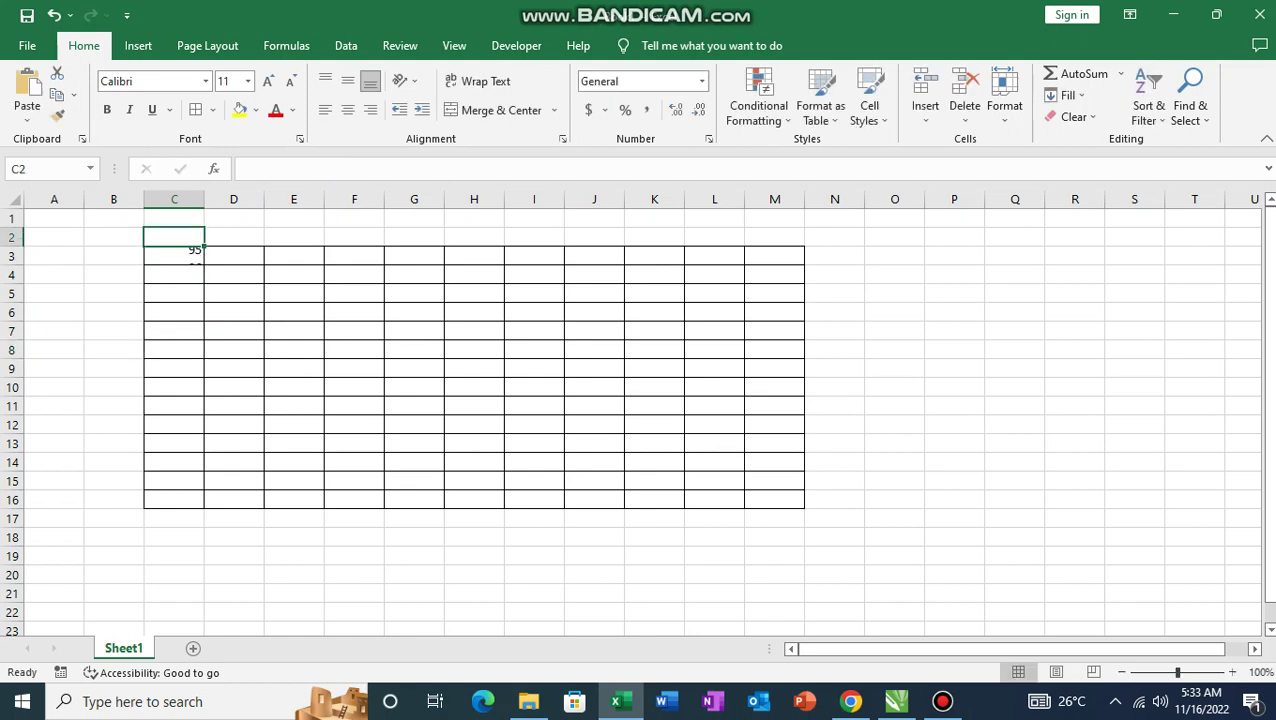
Step: Fill the RANDBETWEEN formula from C3 across the whole bordered range C3:M16
click(174, 256)
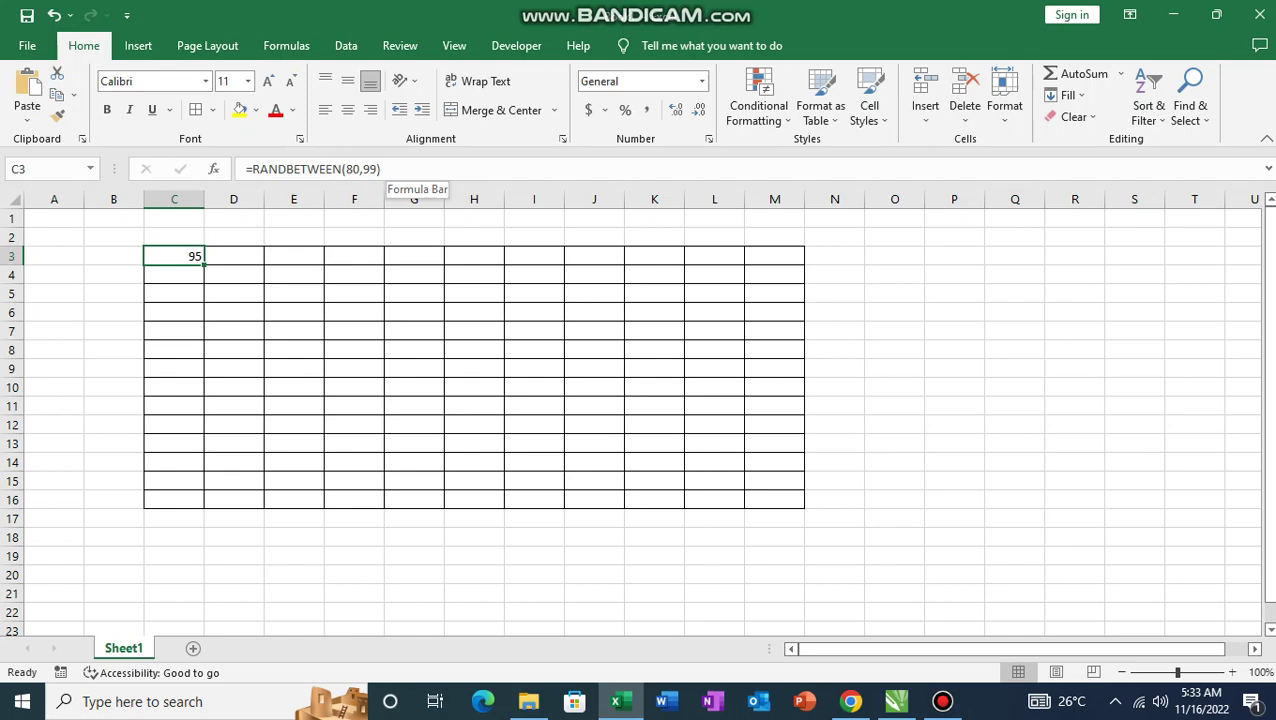
click(174, 275)
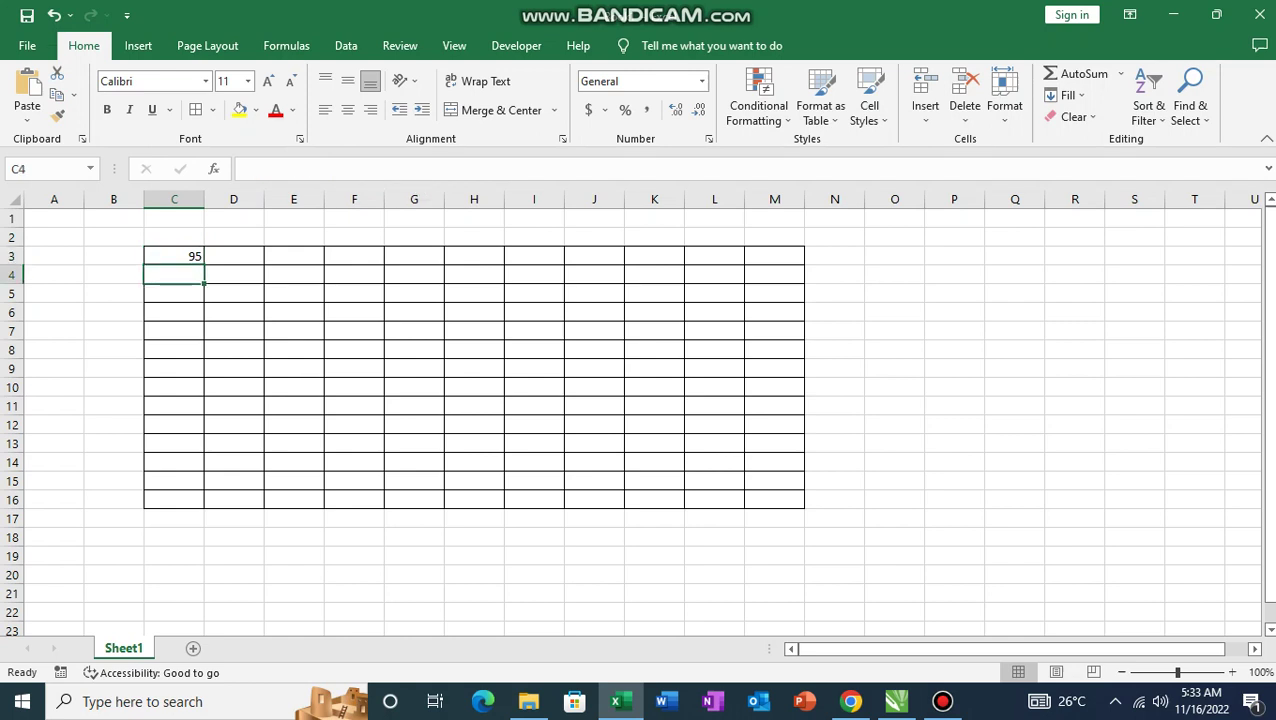
click(174, 256)
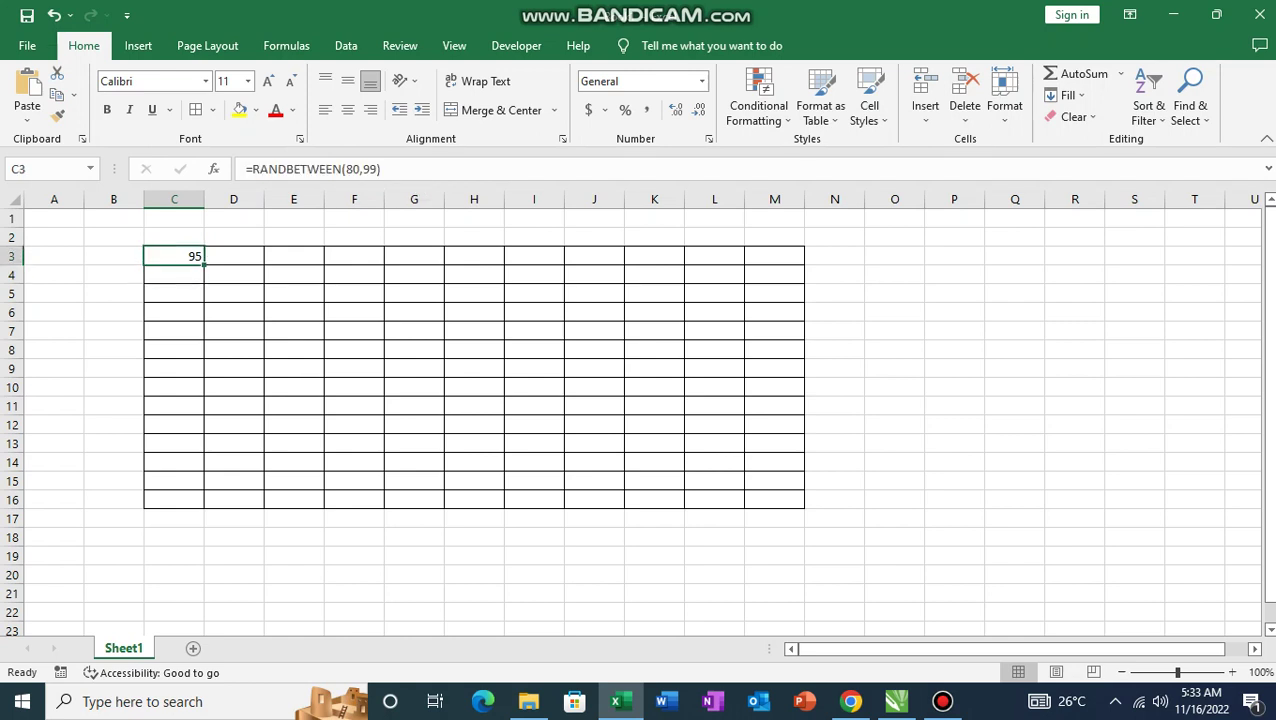
drag(204, 264, 800, 505)
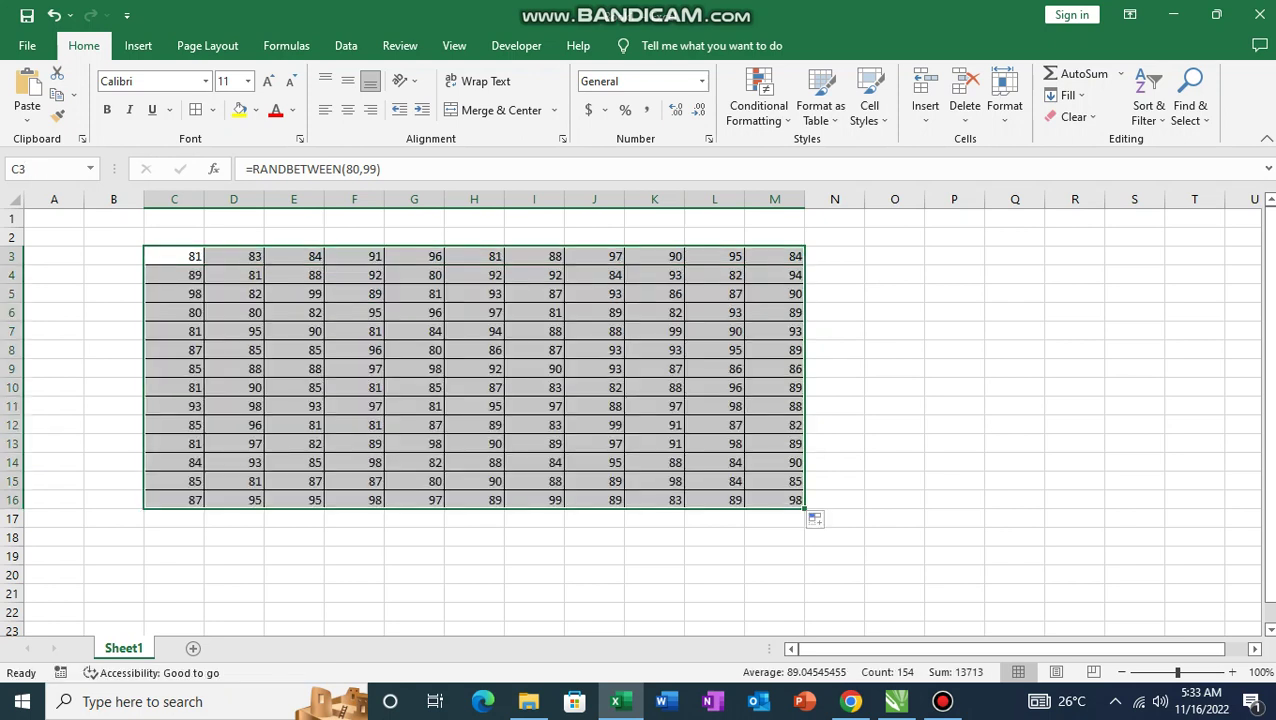
click(894, 331)
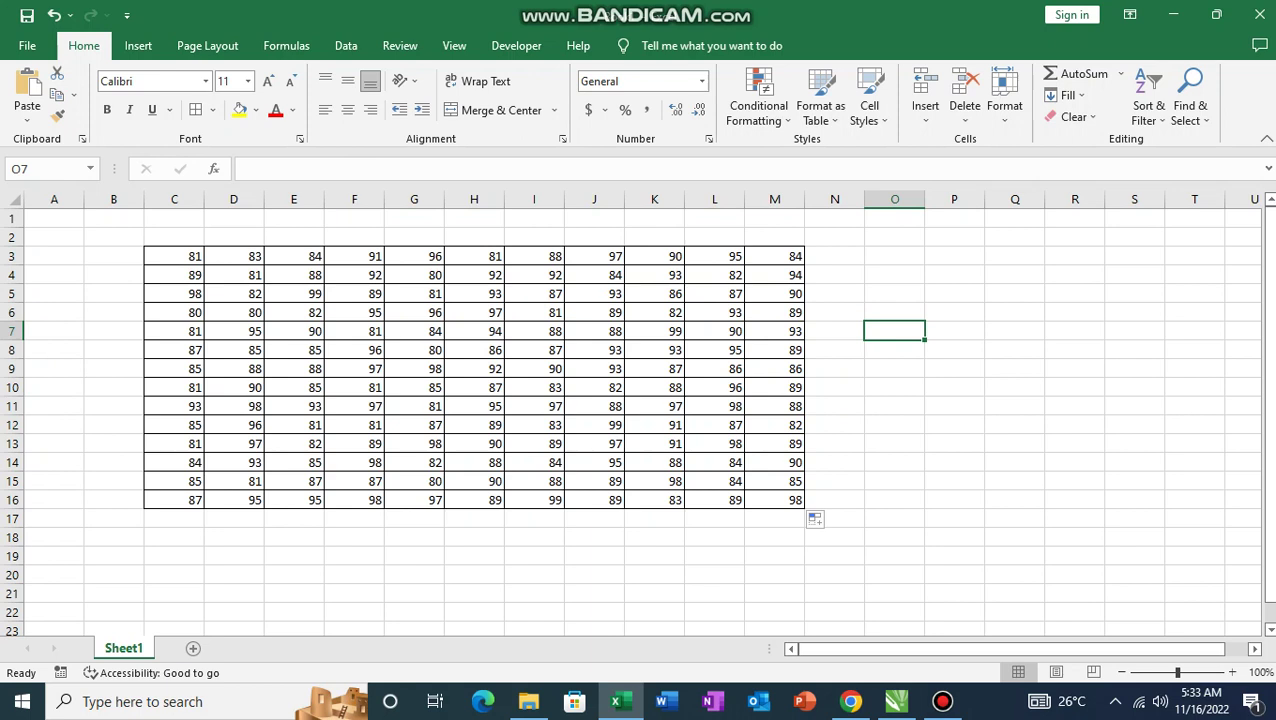
Step: Check a couple of the filled cells in column D and enter a short name in cell B6
click(234, 294)
click(234, 350)
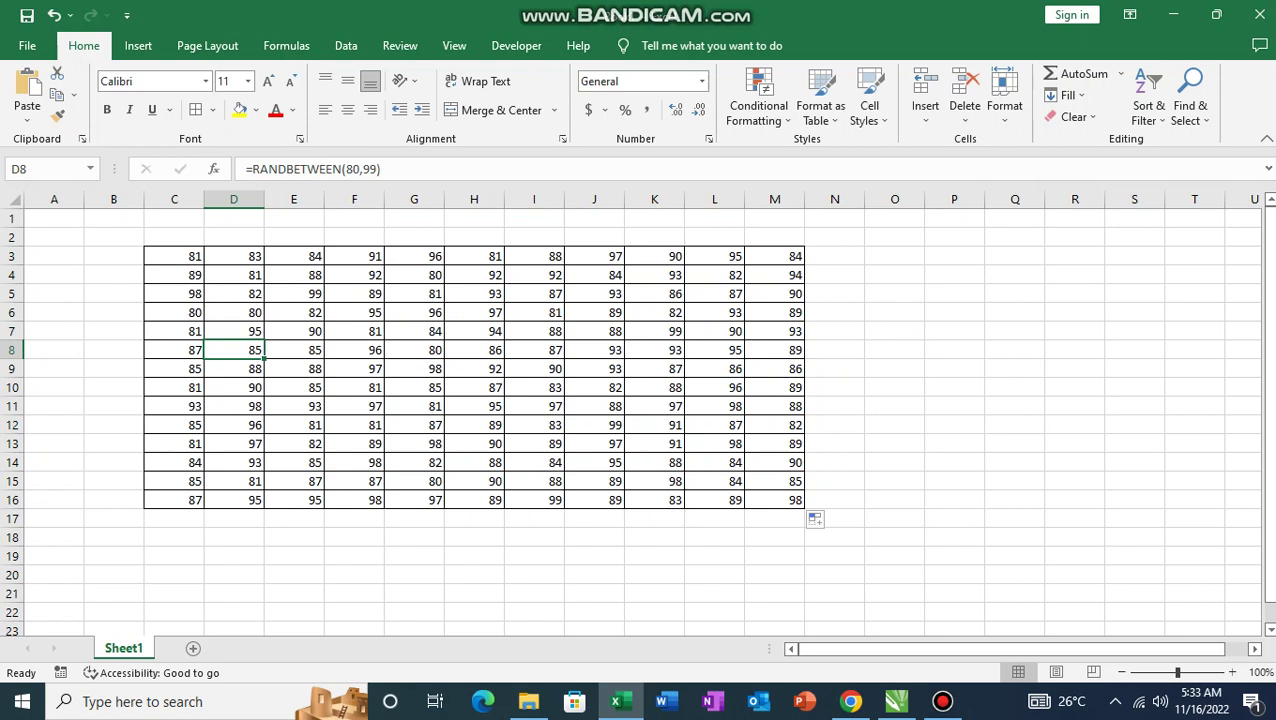
click(114, 312)
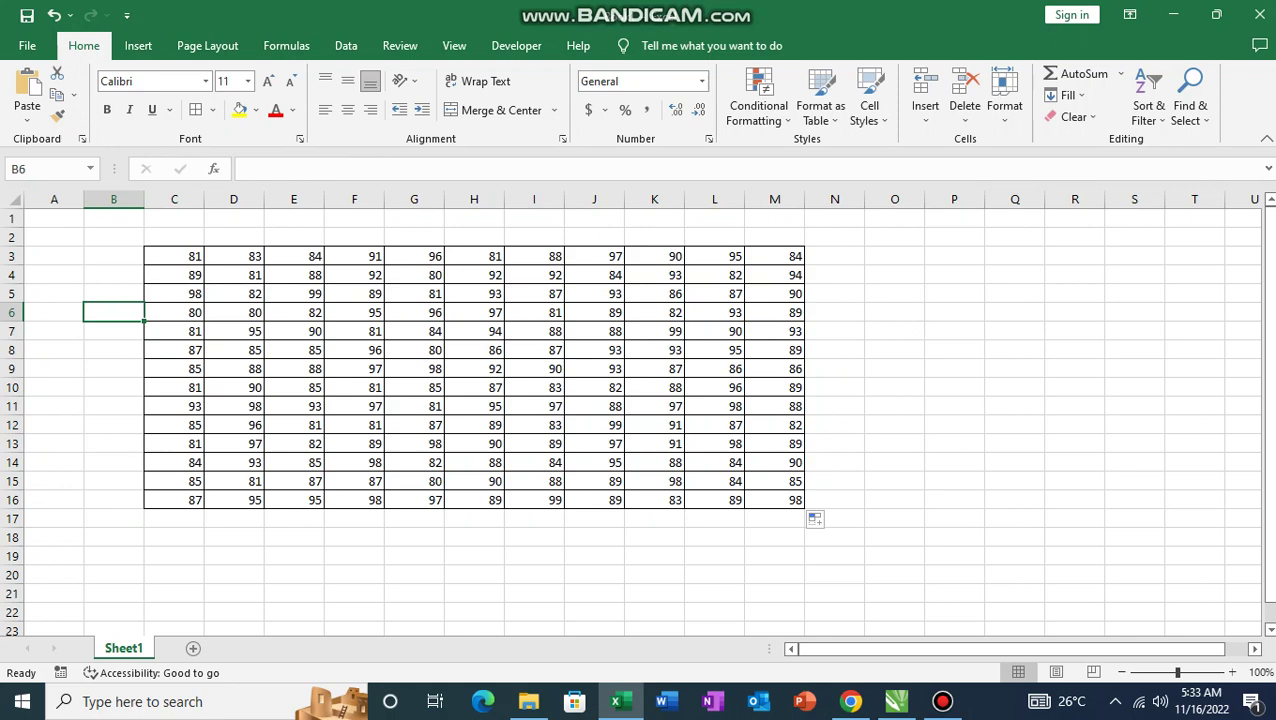
text(DIK)
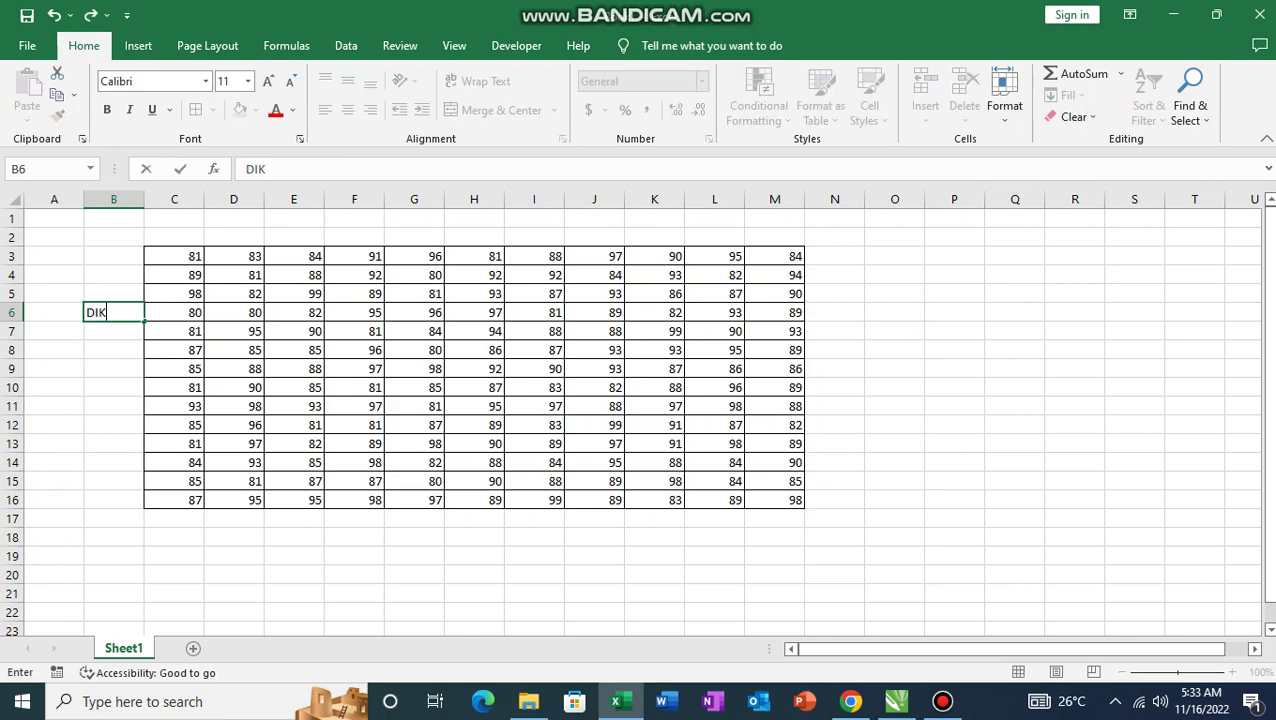
text(A)
key(Return)
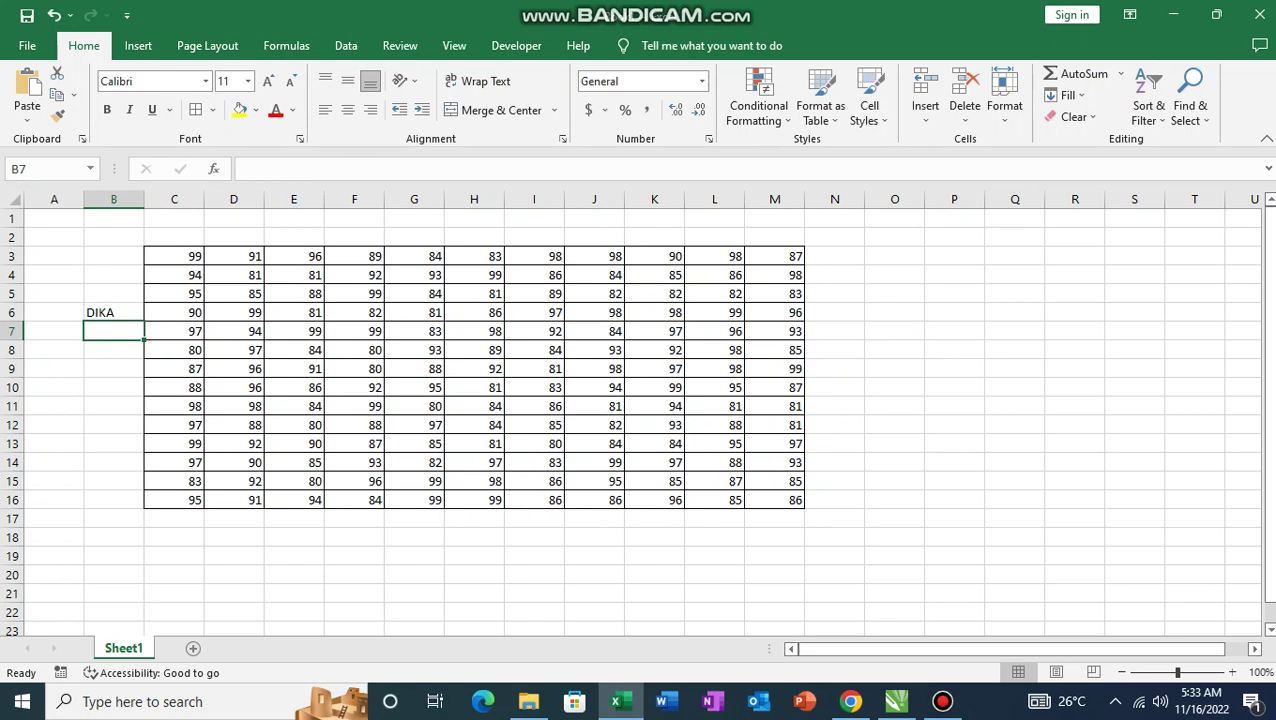
Step: Copy the random number range C3:M16 and paste it back in place starting at C3
drag(174, 256, 775, 500)
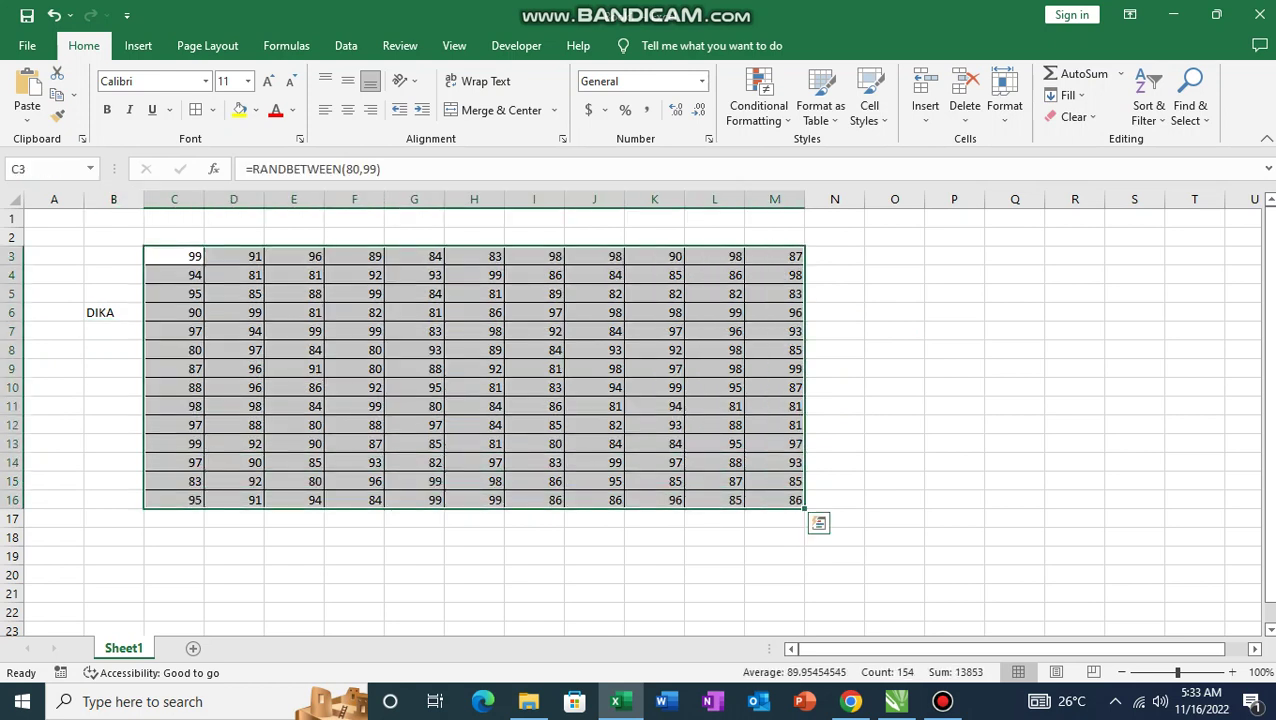
key(ctrl+c)
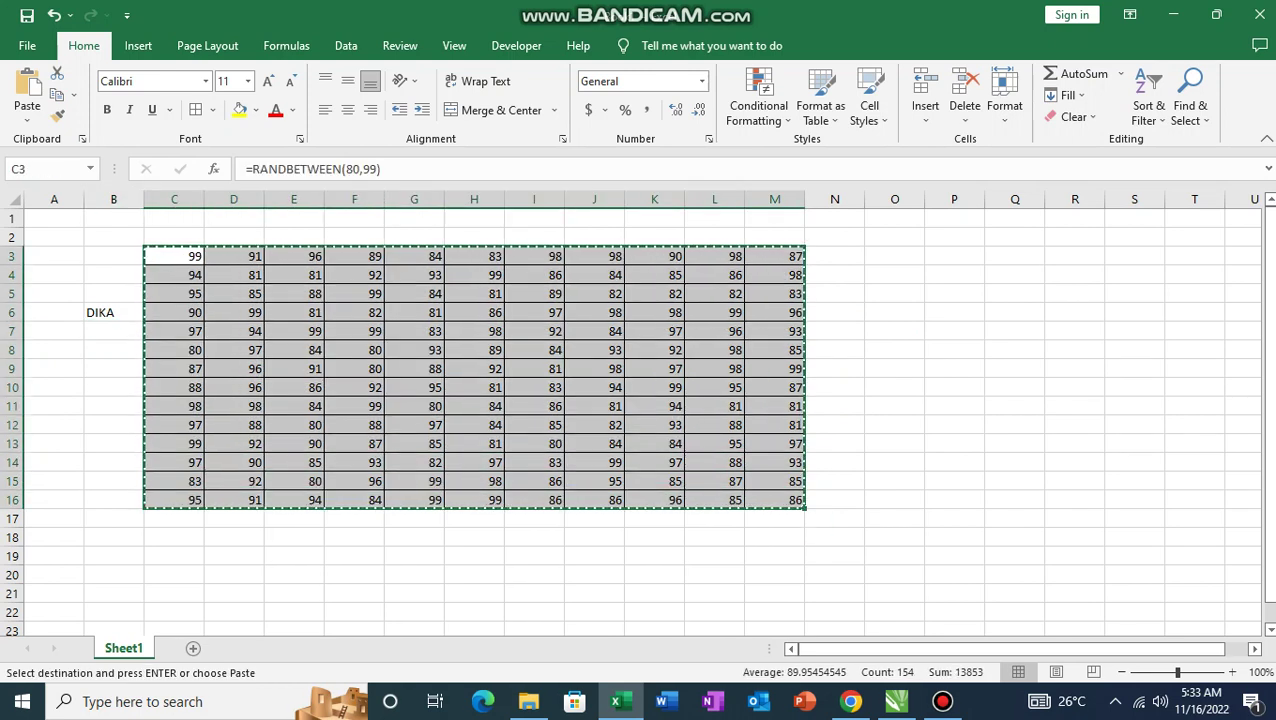
click(174, 256)
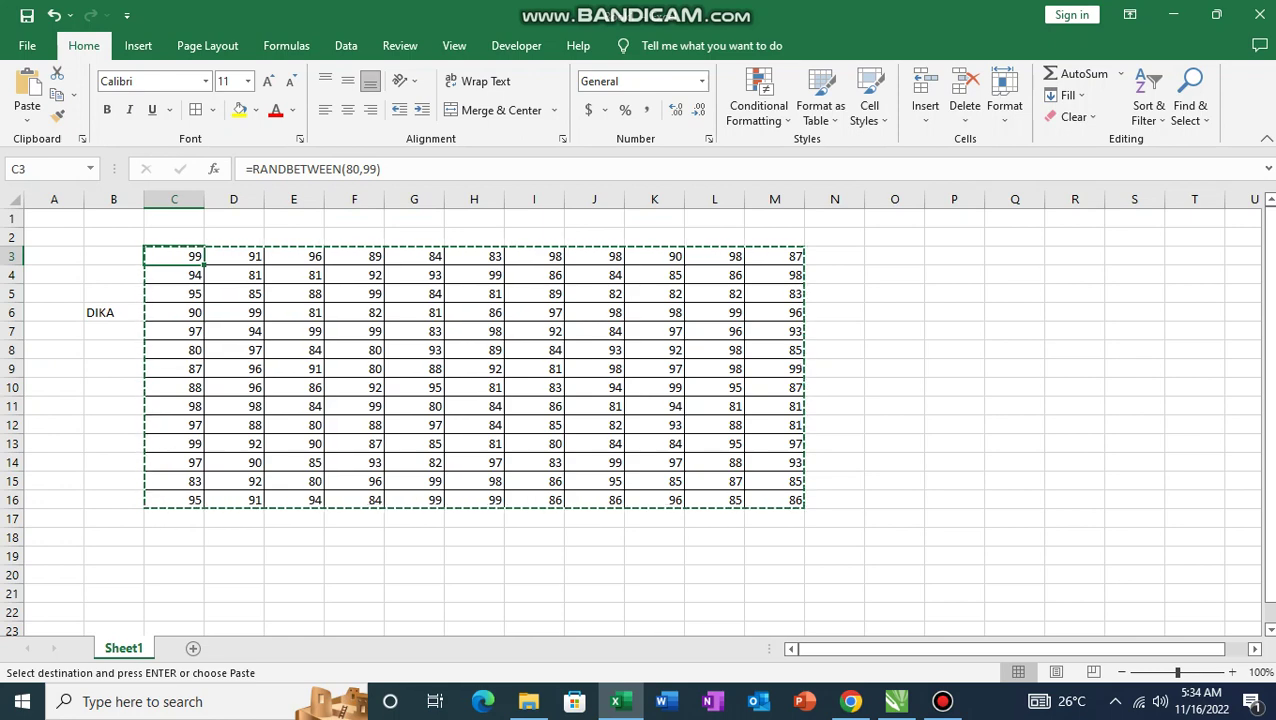
key(ctrl+v)
click(234, 294)
click(294, 369)
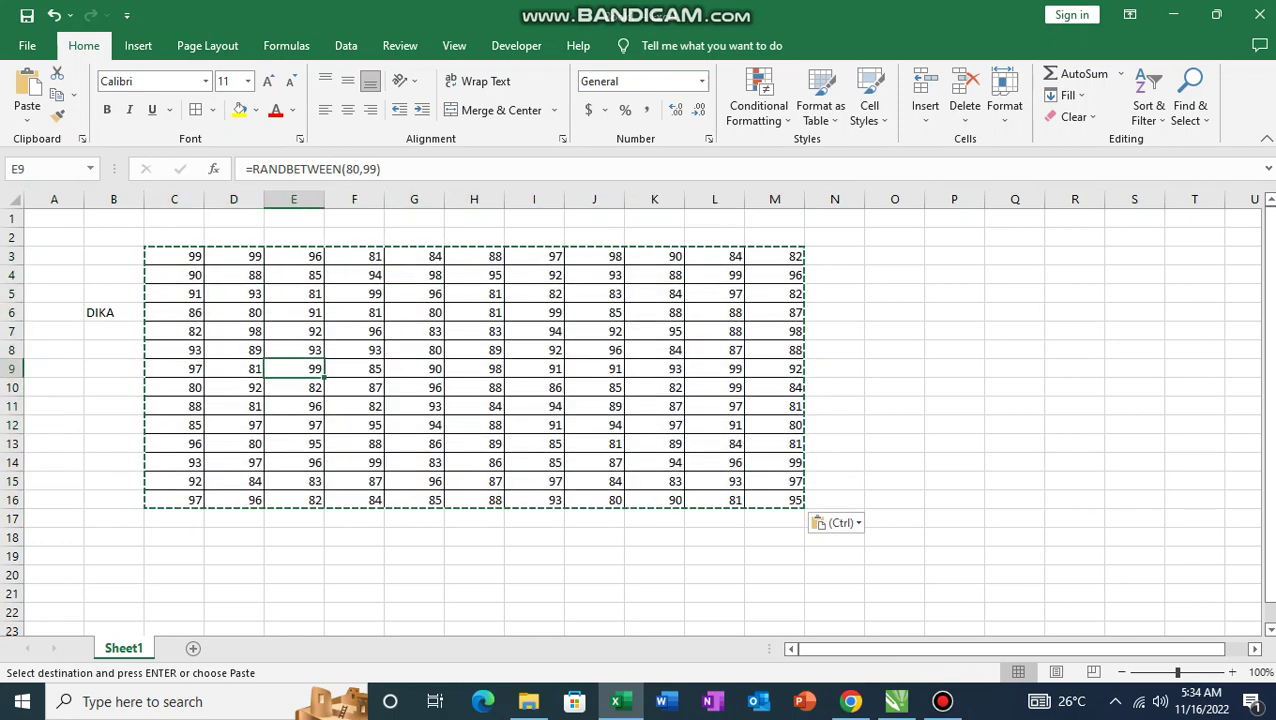
Step: Paste the copied range over C3:M16 as values only
drag(174, 256, 774, 500)
right_click(673, 362)
click(719, 291)
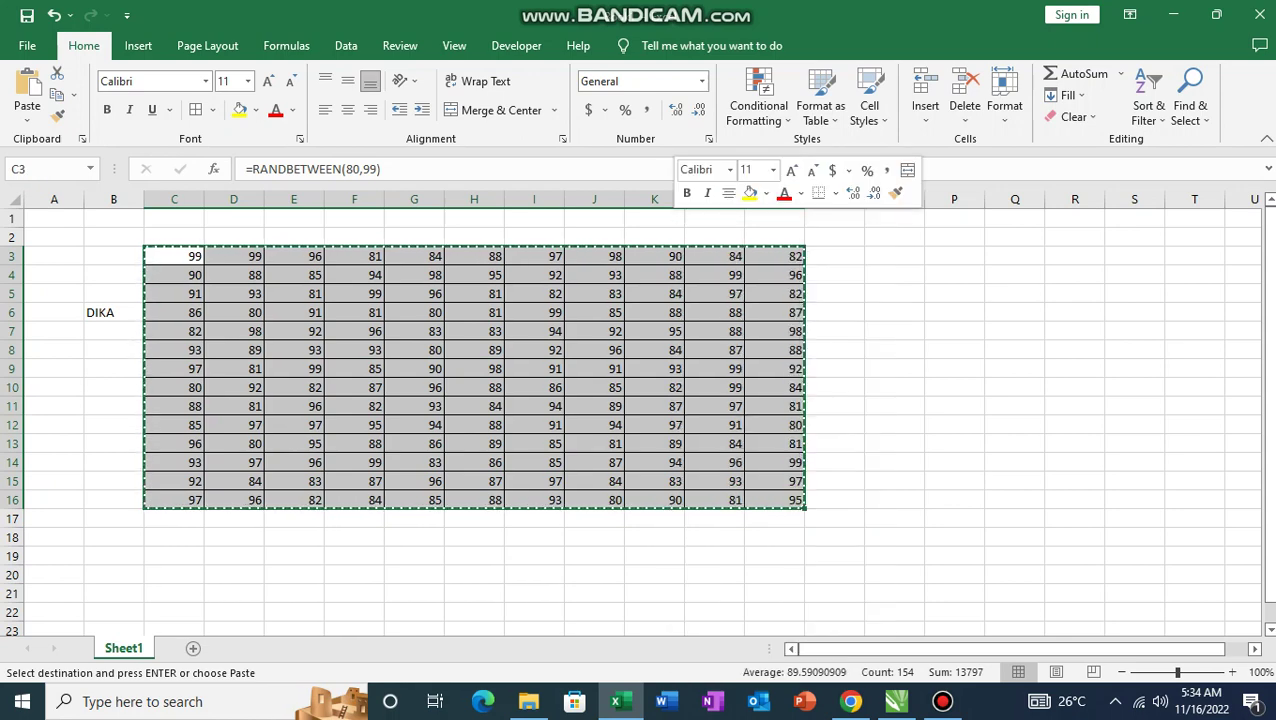
right_click(193, 224)
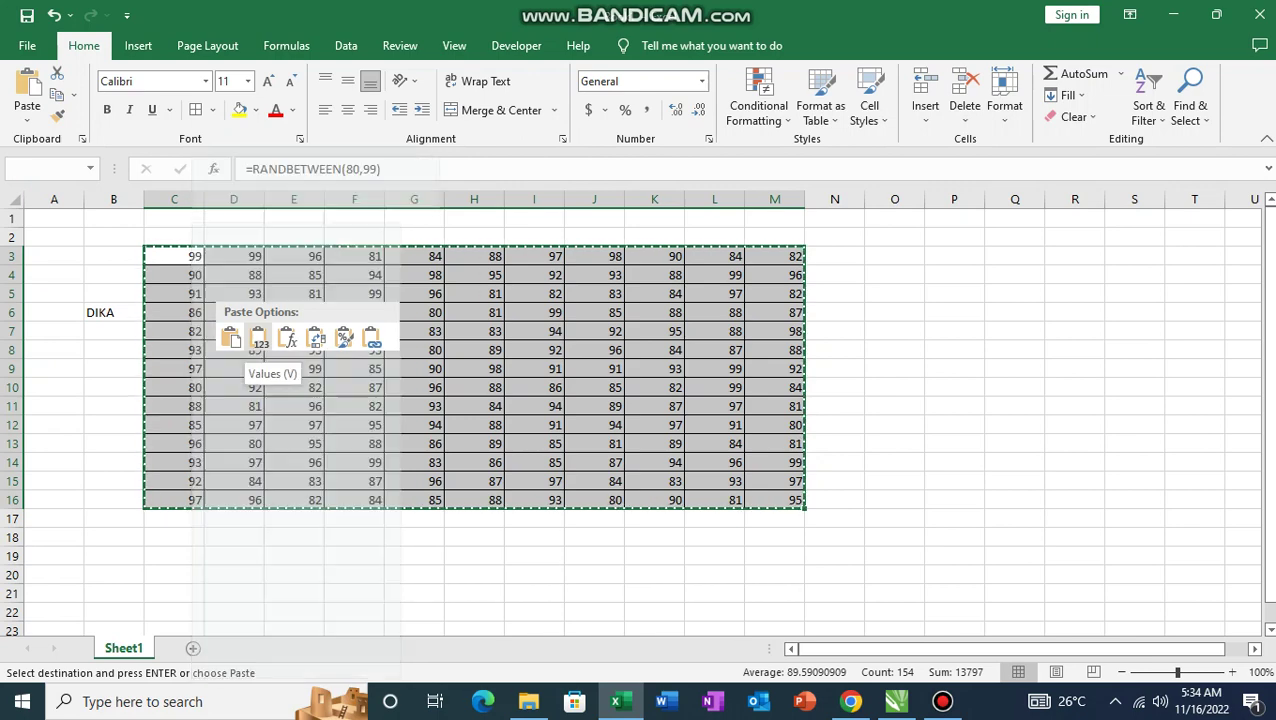
click(259, 338)
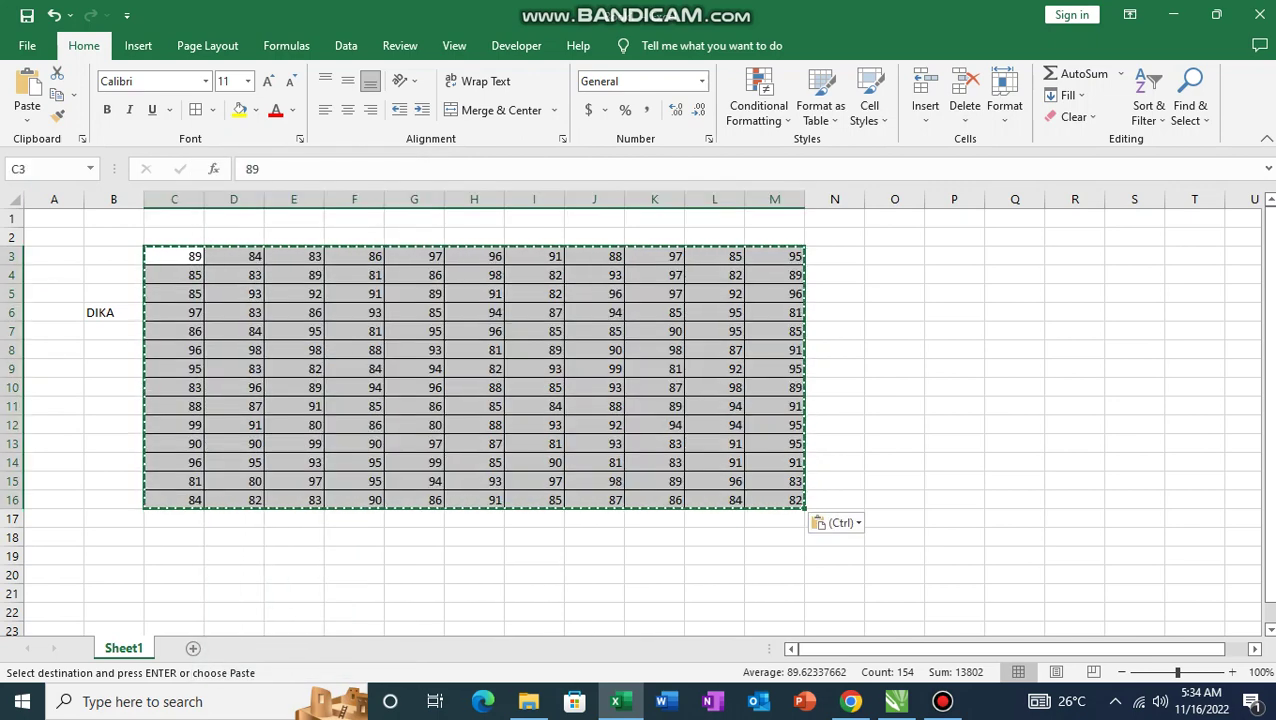
Step: Inspect several cells across the table to check whether they hold formulas or fixed numbers
click(414, 313)
click(414, 387)
click(414, 425)
click(354, 331)
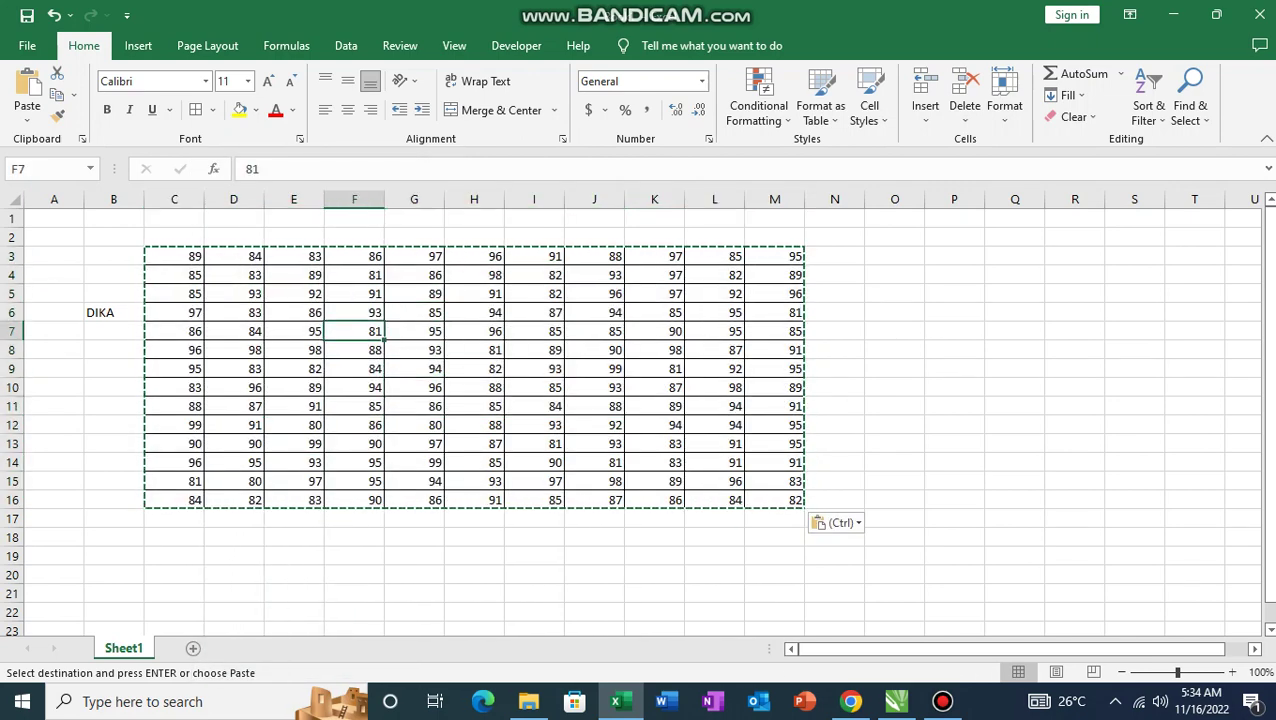
click(234, 331)
click(234, 312)
click(174, 275)
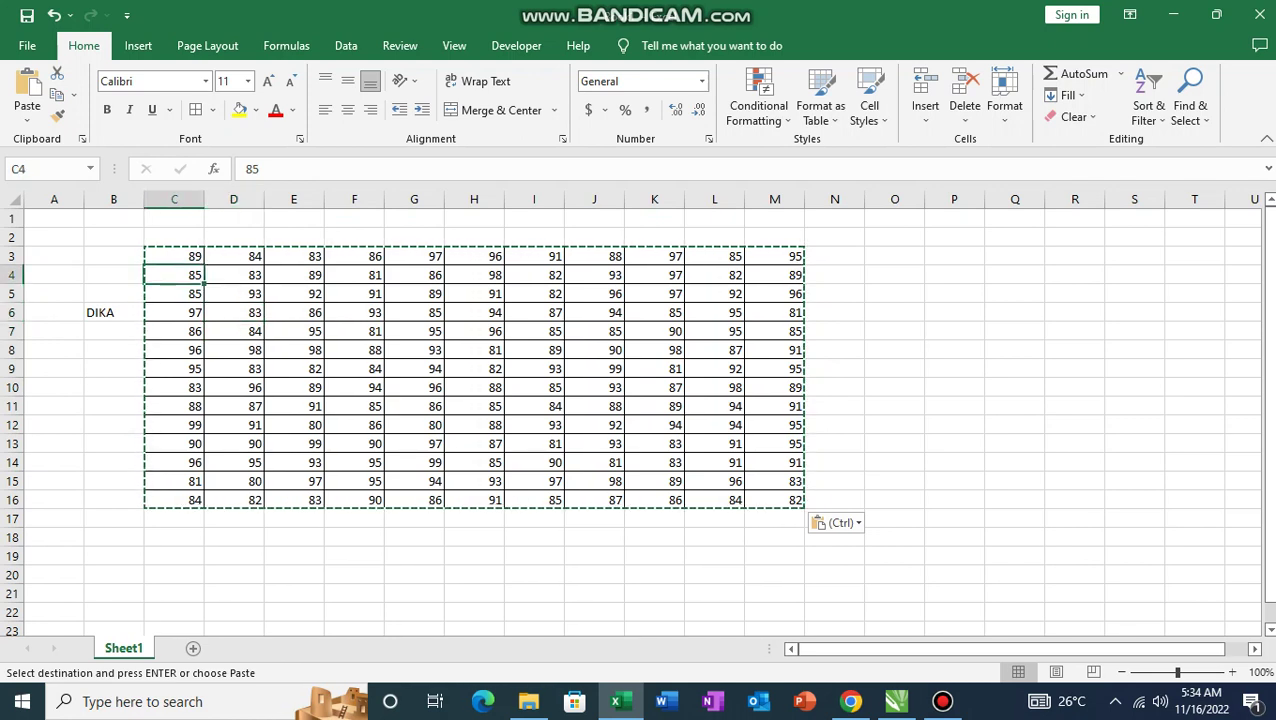
click(174, 350)
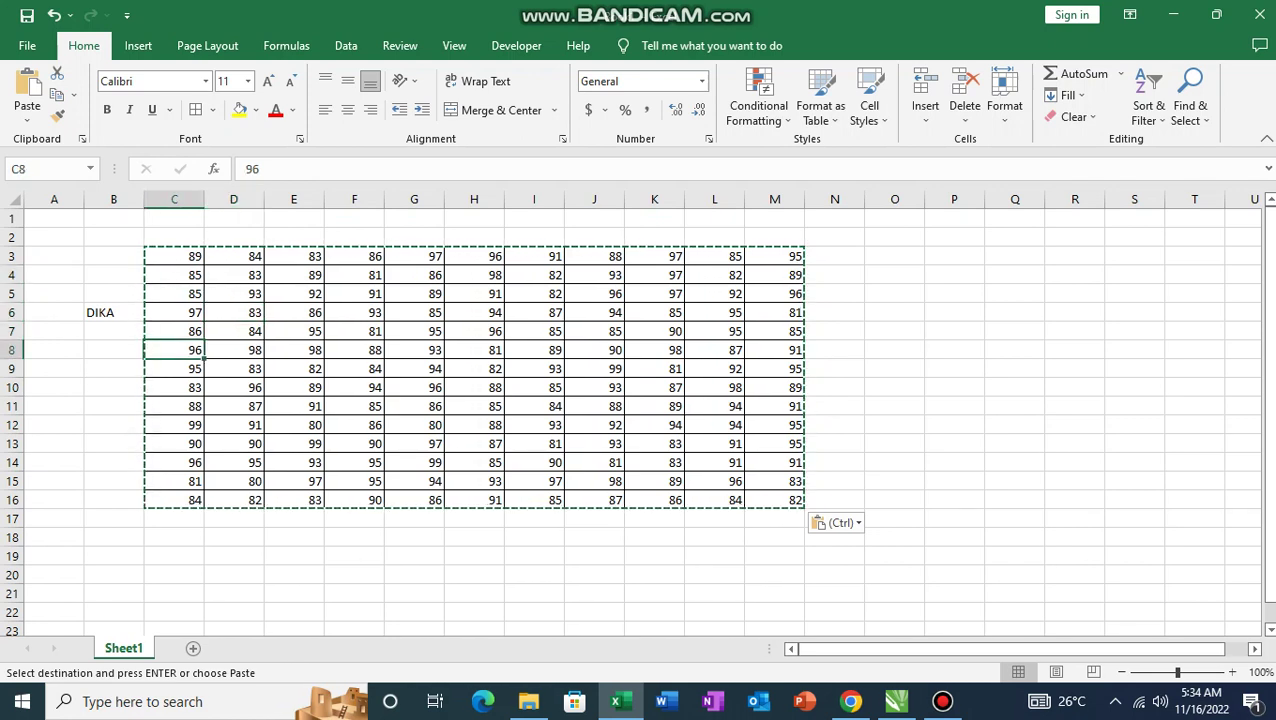
Step: Enter the test texts HJGH in cell B8 and KLHJKL in cell B9
click(114, 350)
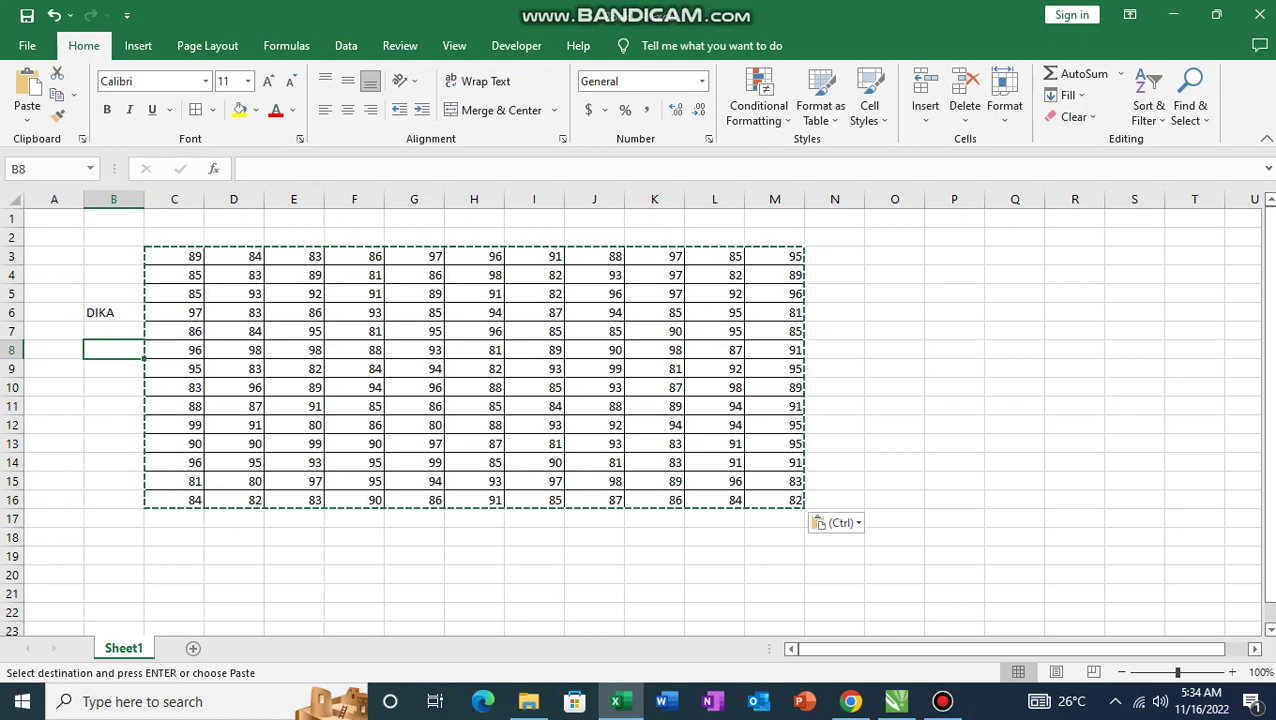
text(HJGH)
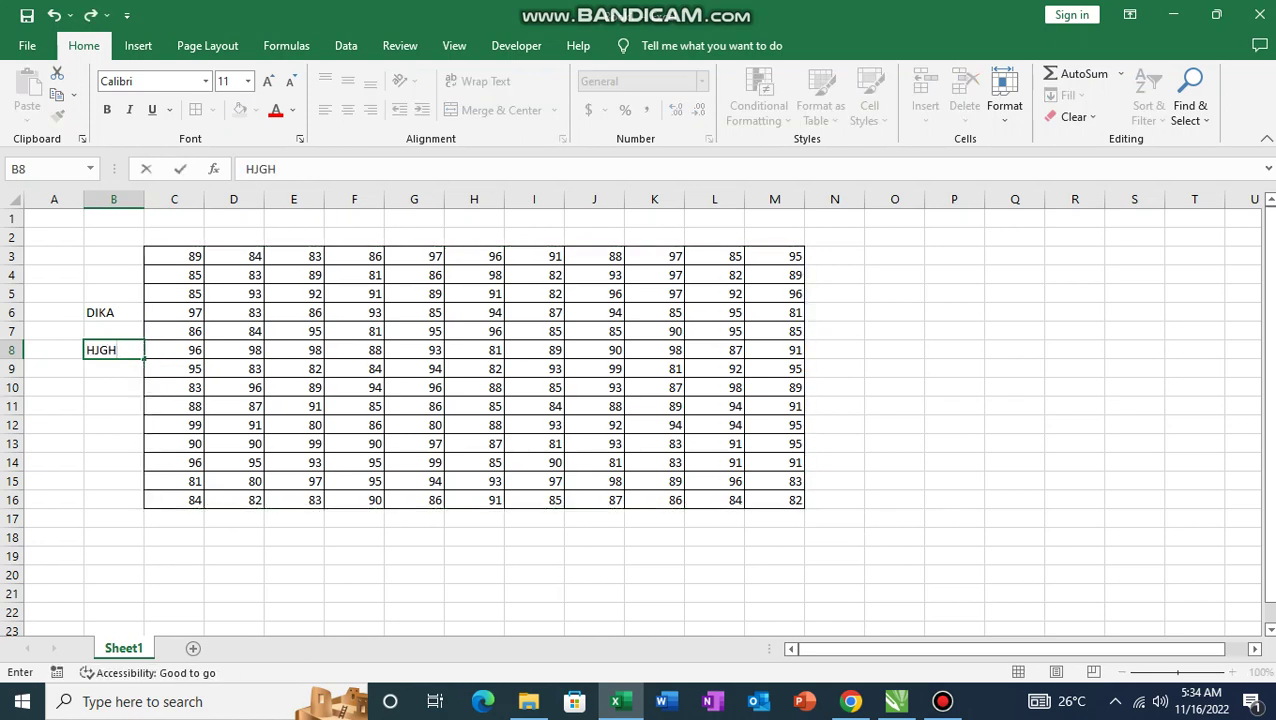
key(Return)
text(KLHJKL)
key(Return)
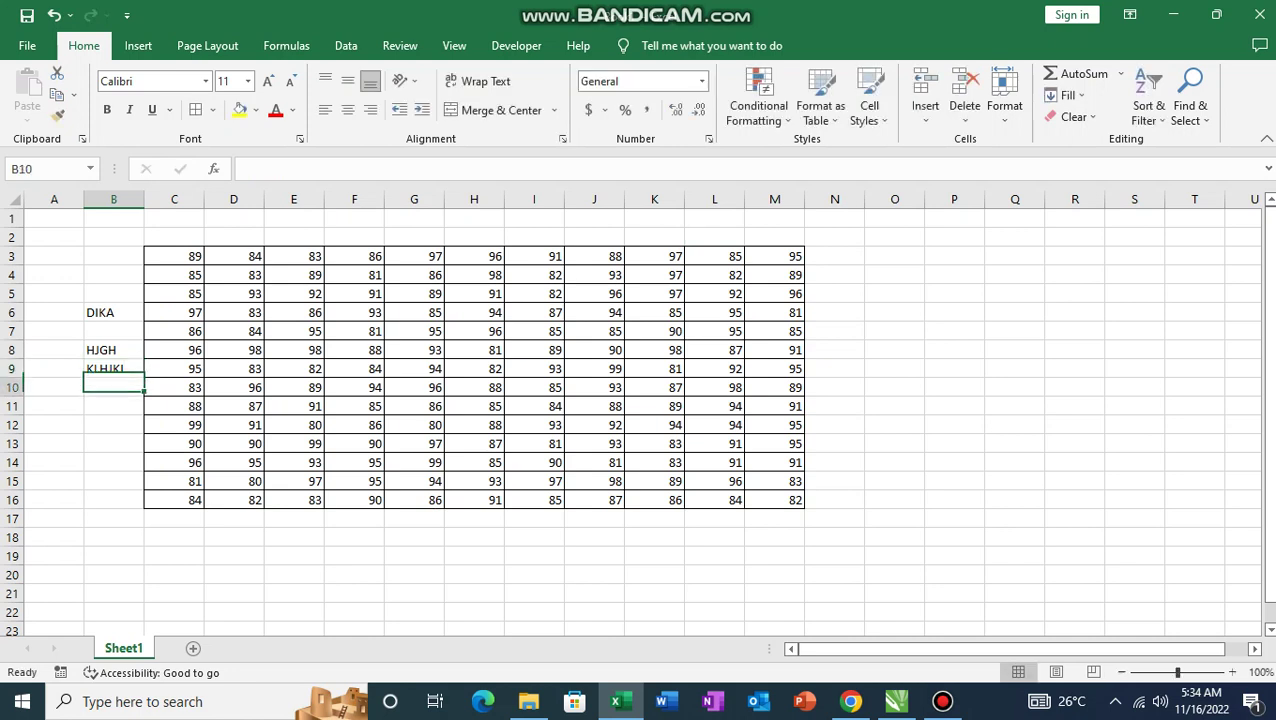